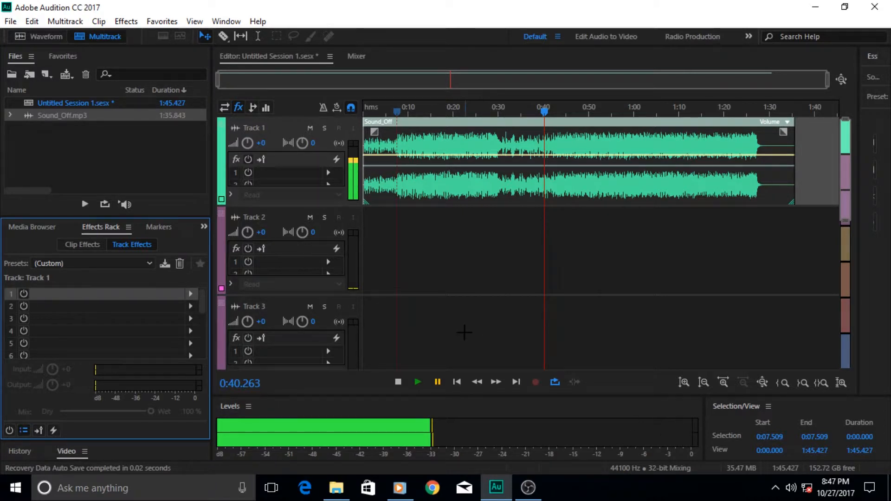
Step: Play the Track 1 clip briefly from about 0:07.8 and pause playback
click(398, 110)
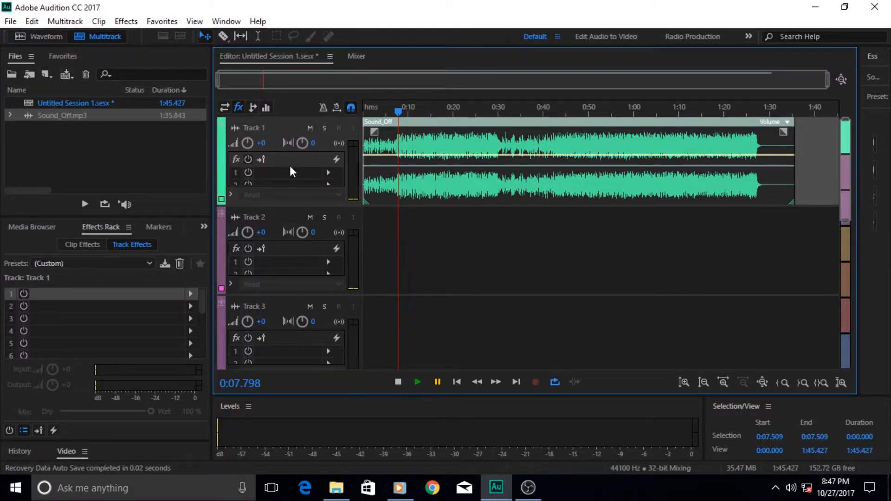
drag(844, 183, 844, 345)
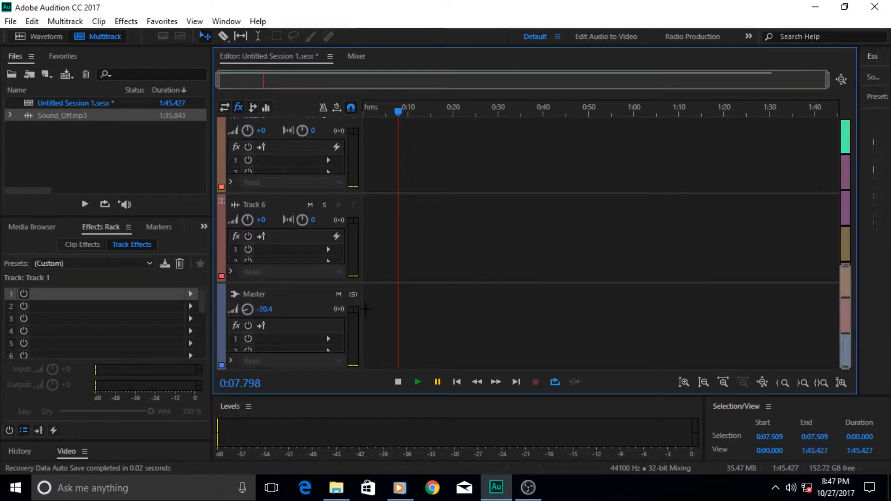
drag(845, 274, 858, 138)
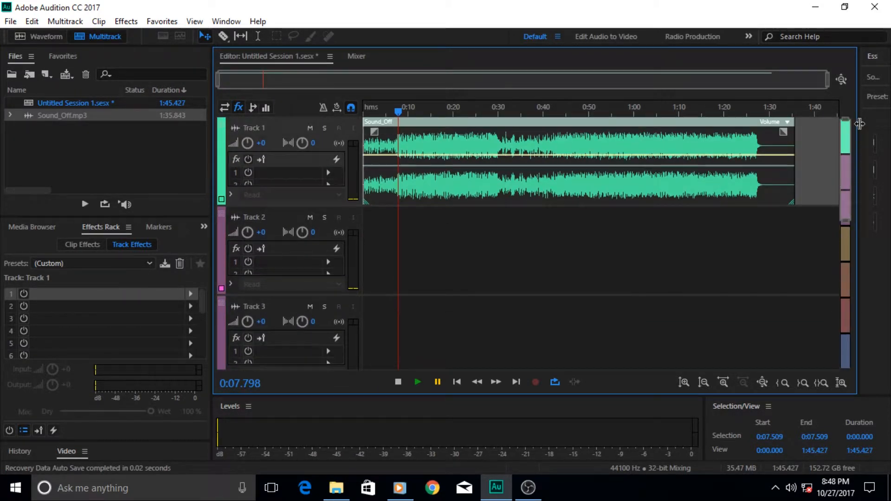
click(418, 381)
click(437, 383)
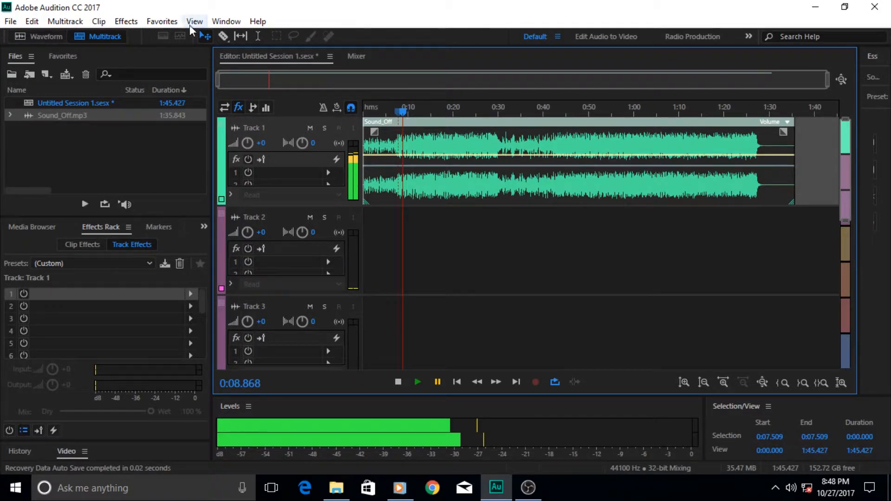
Step: Add a Tube-modeled Compressor effect to Track 1 and move its window clear of the clip's start
click(126, 22)
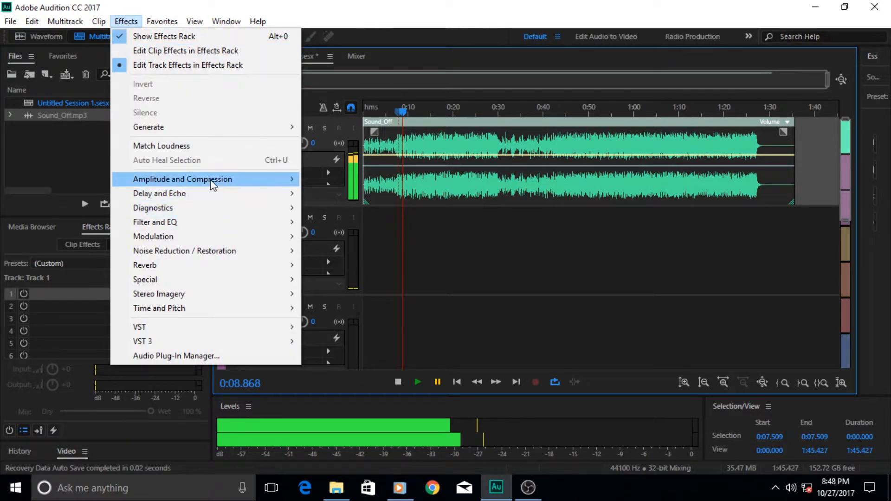
mouse_move(213, 185)
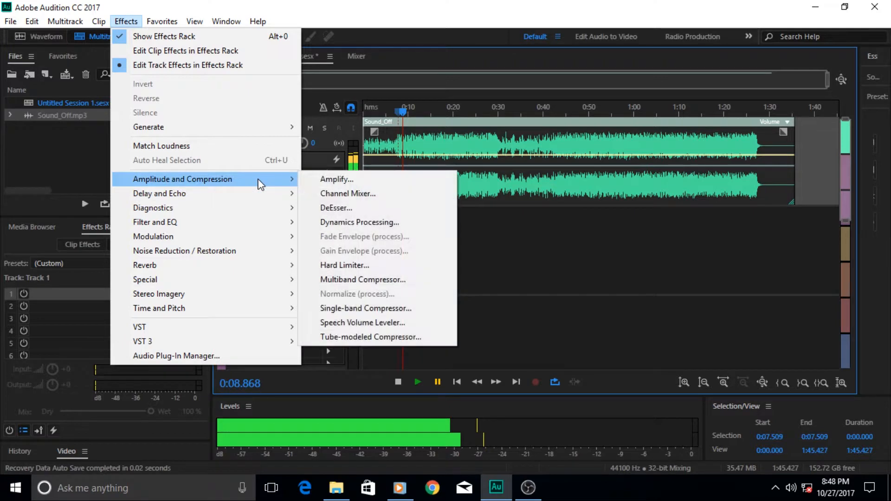
click(390, 338)
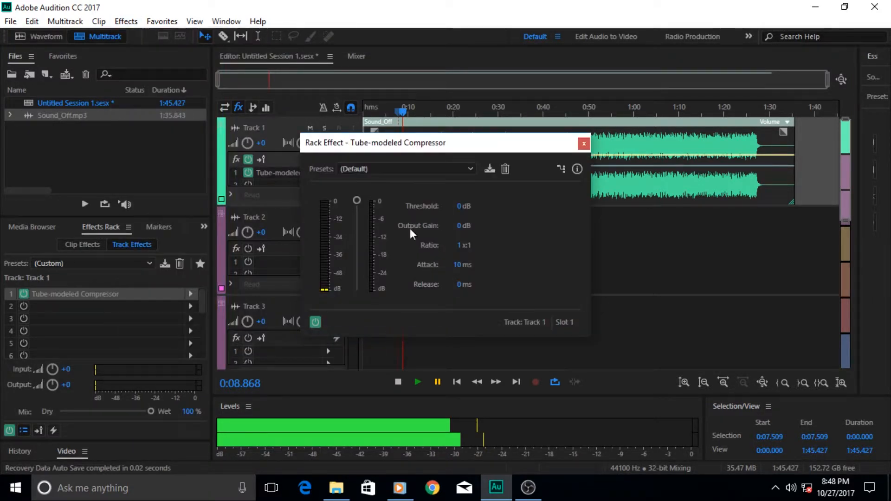
drag(383, 146, 532, 122)
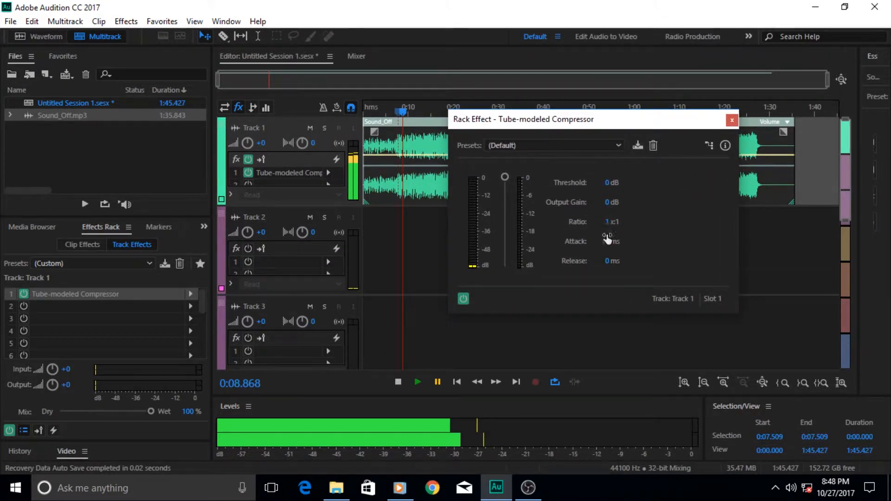
Step: Look through the compressor's available presets without choosing one
click(616, 147)
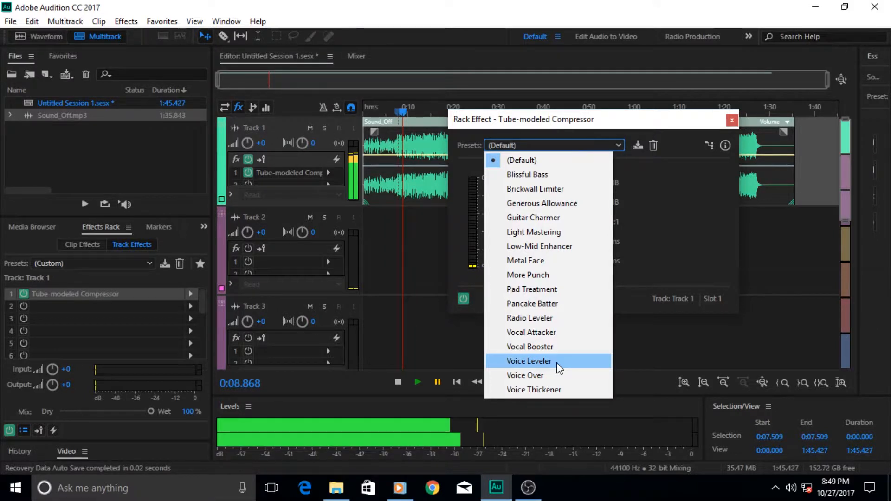
click(655, 246)
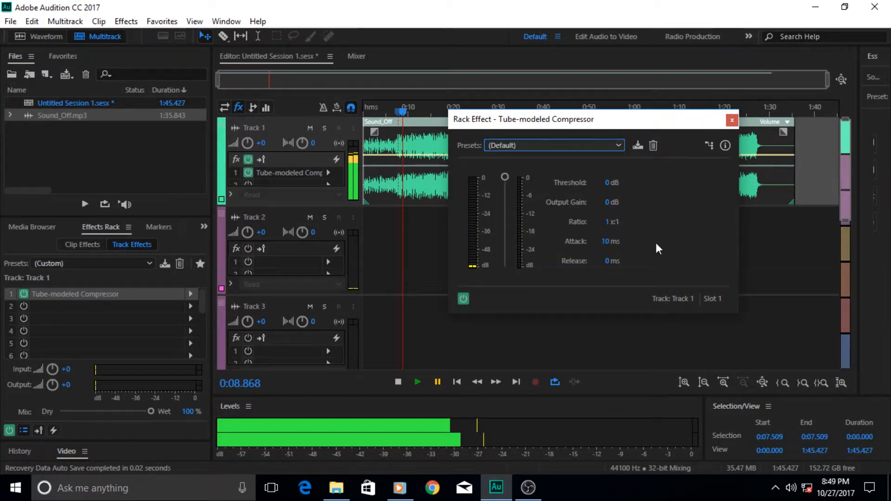
drag(651, 124, 703, 182)
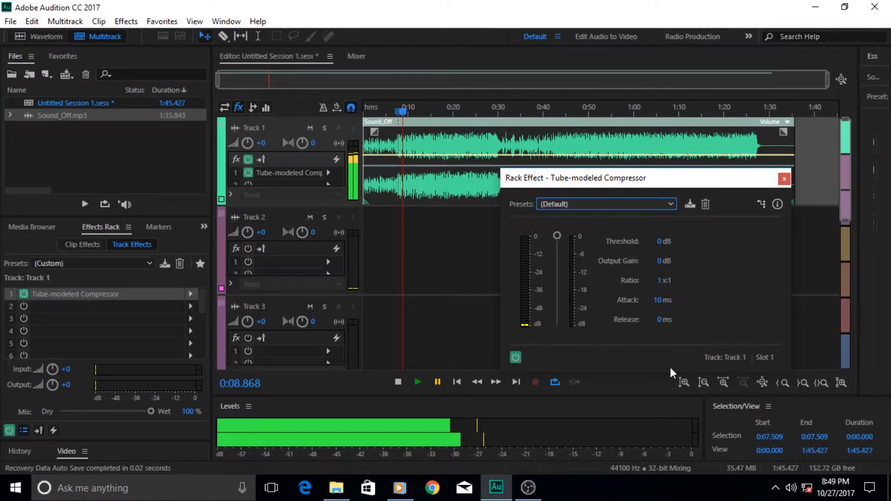
drag(653, 179, 633, 174)
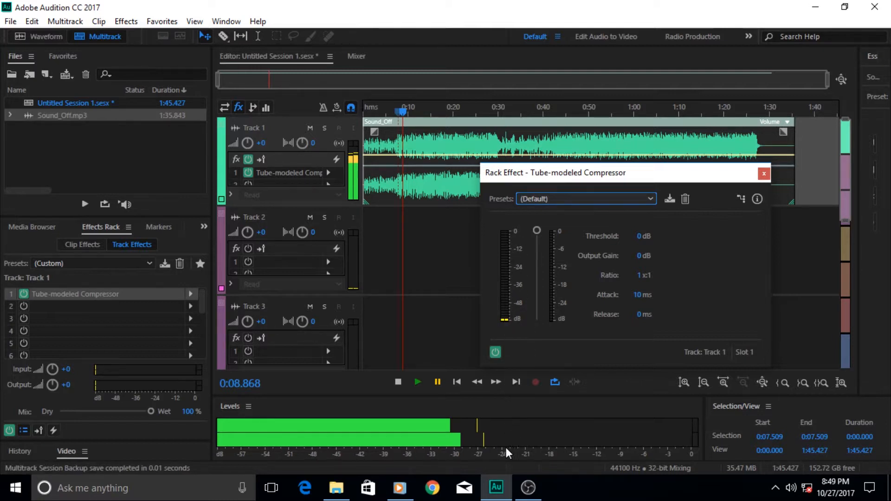
click(506, 413)
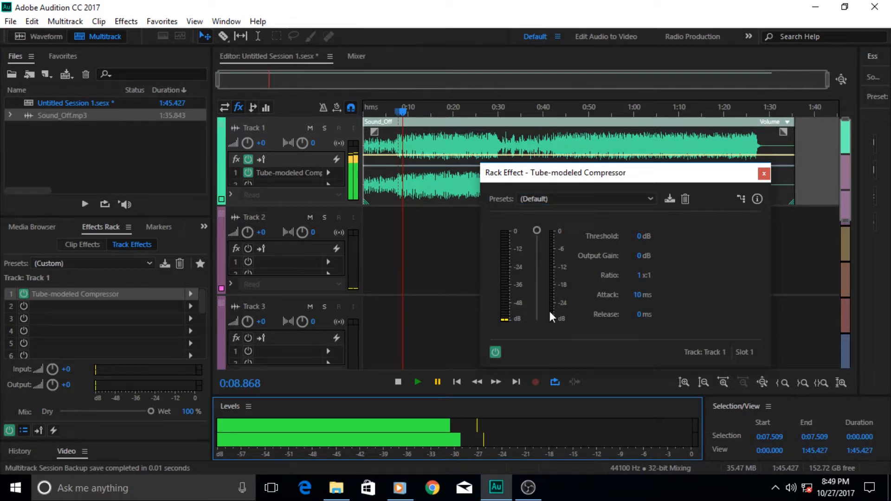
Step: Set the compressor's threshold to -16 dB and its ratio to 2:1
mouse_move(534, 230)
mouse_down()
mouse_move(534, 304)
mouse_move(542, 229)
mouse_up()
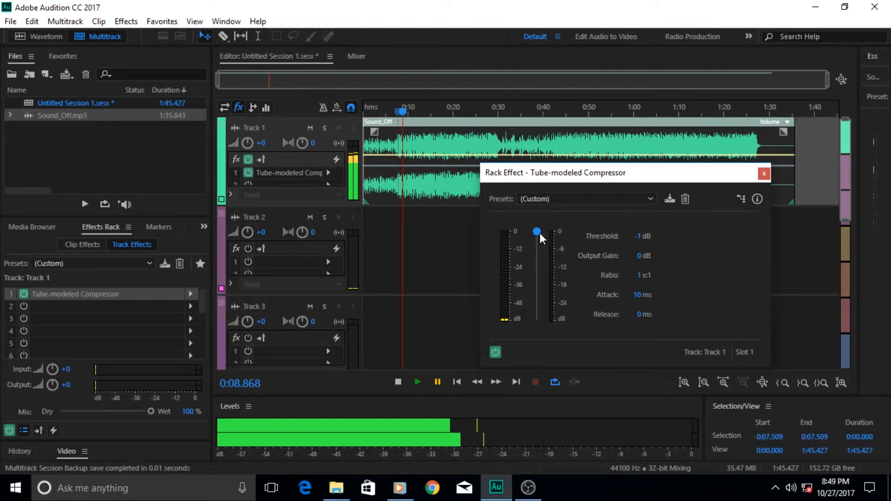
drag(537, 232, 539, 222)
click(638, 275)
key(Return)
click(639, 275)
text(4)
key(Return)
Step: Lower the compressor's threshold to -22 dB while the track plays, and pause playback
click(418, 382)
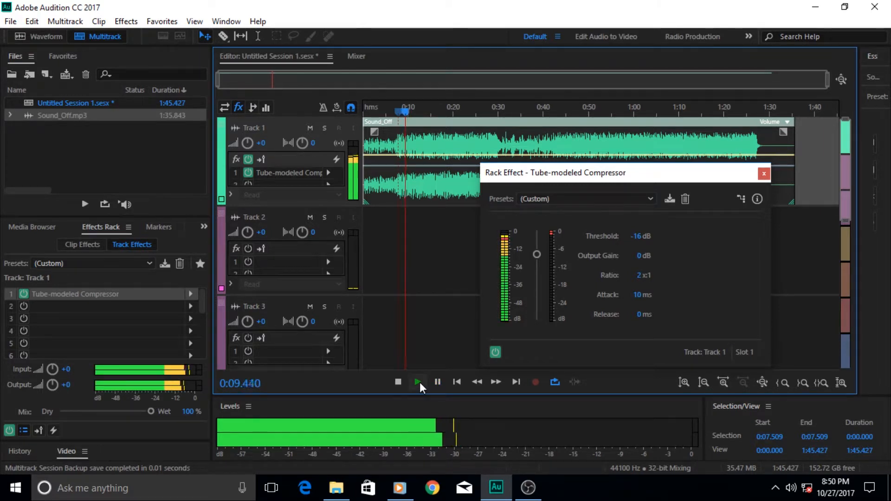
click(538, 257)
drag(538, 257, 537, 265)
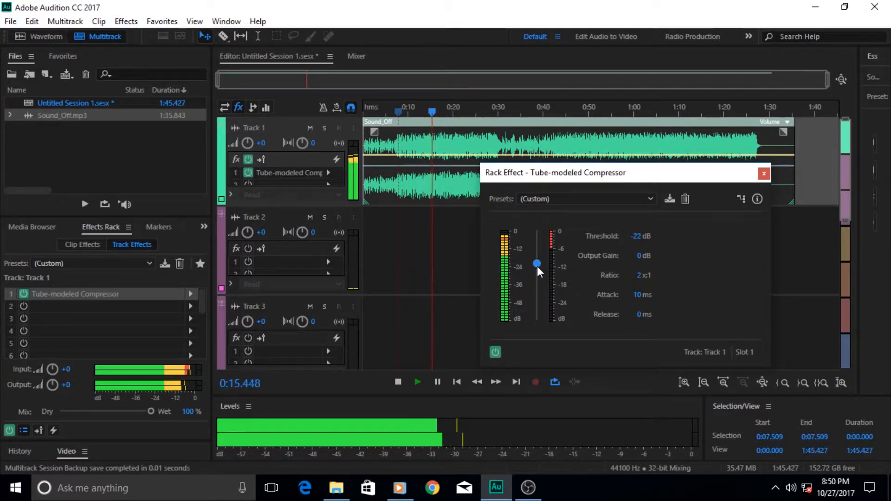
key(ctrl+space)
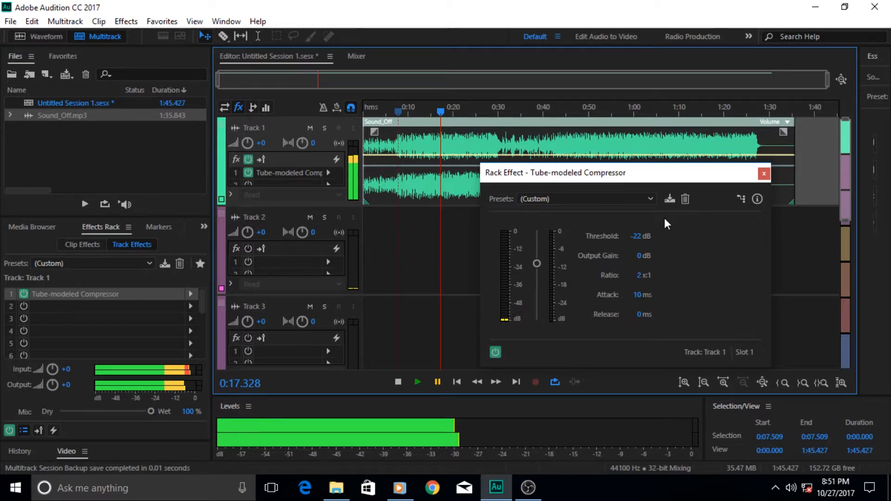
Step: Set the compressor's release to 10 ms and reposition the effect window
drag(602, 179, 554, 245)
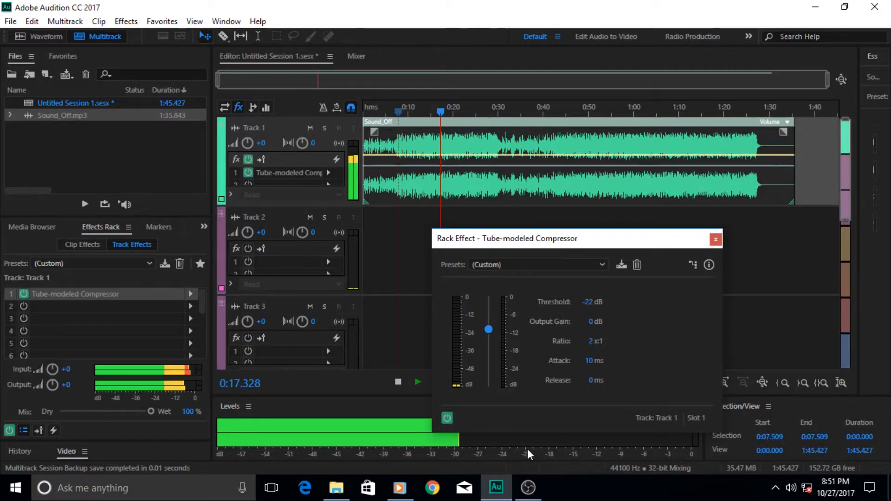
drag(579, 242, 619, 225)
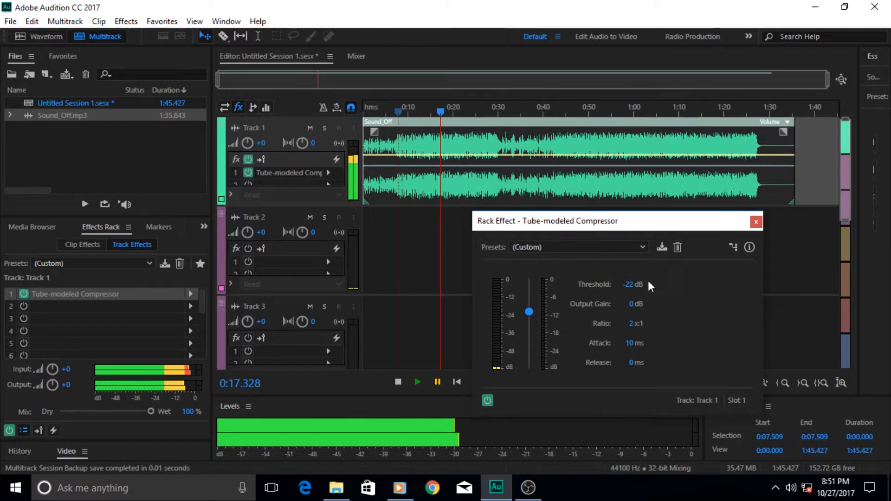
drag(632, 285, 641, 286)
drag(647, 226, 640, 169)
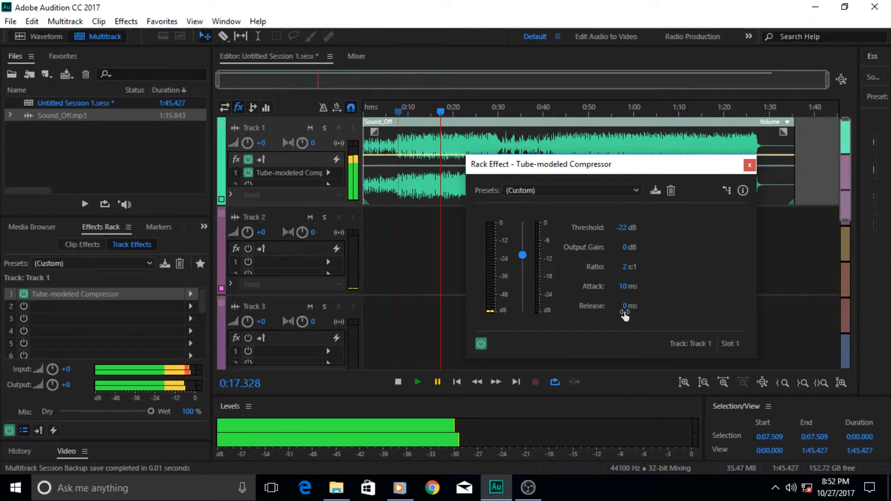
drag(624, 315, 632, 314)
drag(564, 172, 444, 206)
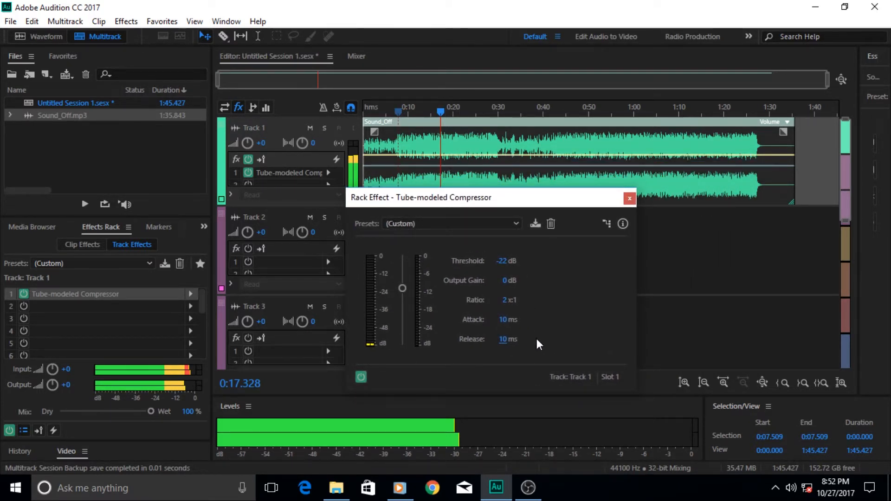
Step: Play the track and audition the compressor presets Light Mastering, More Punch and Voice Leveler
click(517, 226)
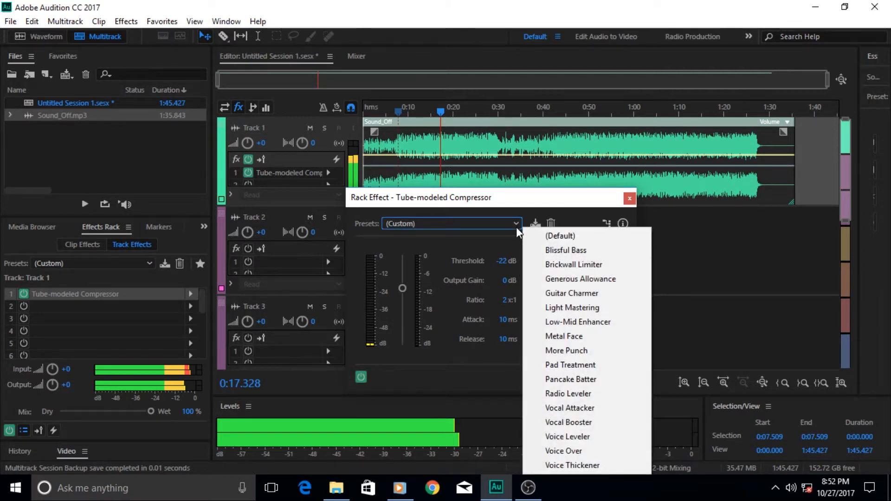
click(484, 197)
drag(484, 197, 529, 155)
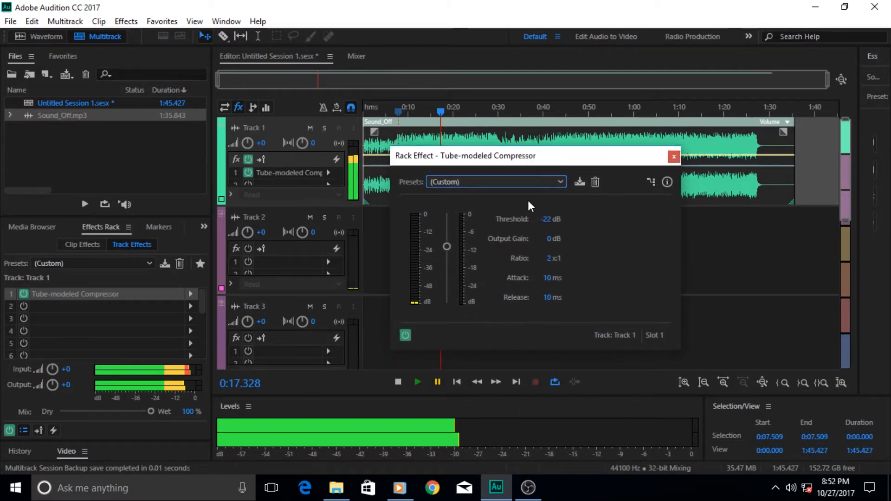
click(418, 383)
click(499, 181)
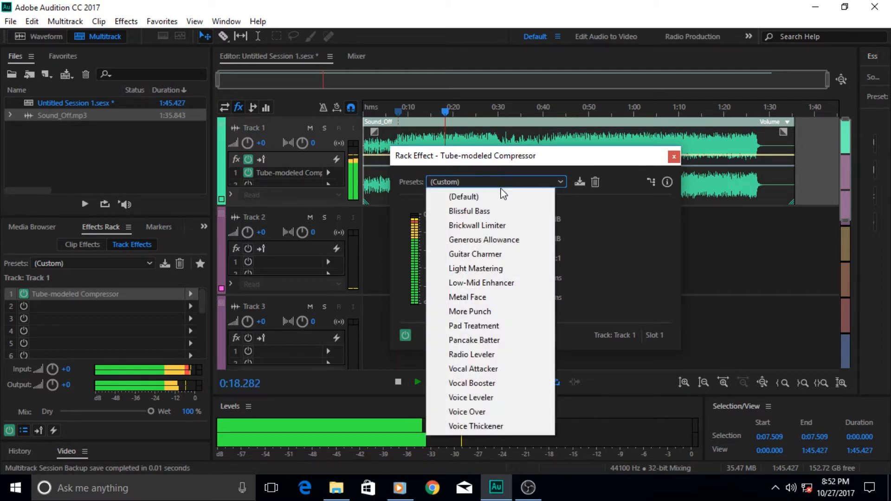
click(525, 269)
click(532, 179)
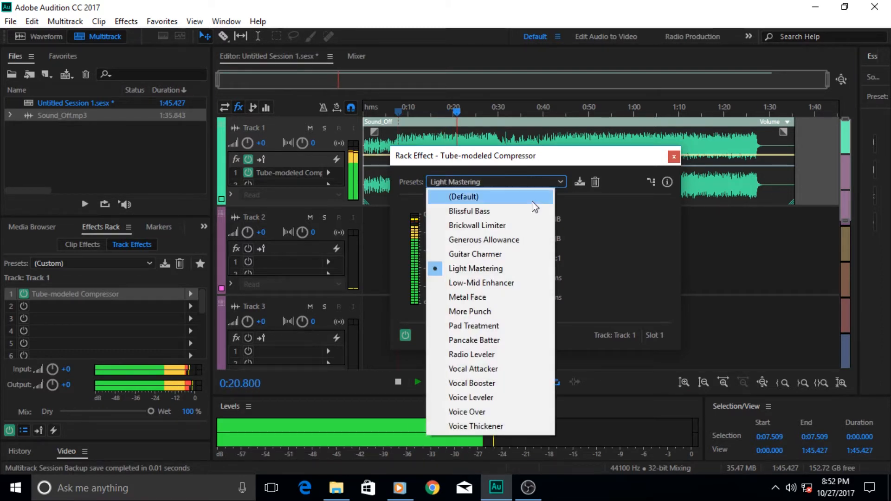
click(508, 311)
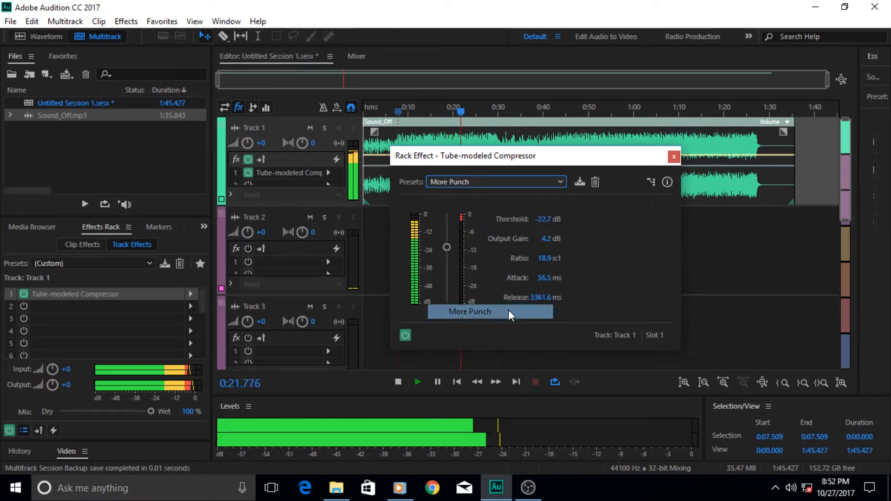
click(535, 182)
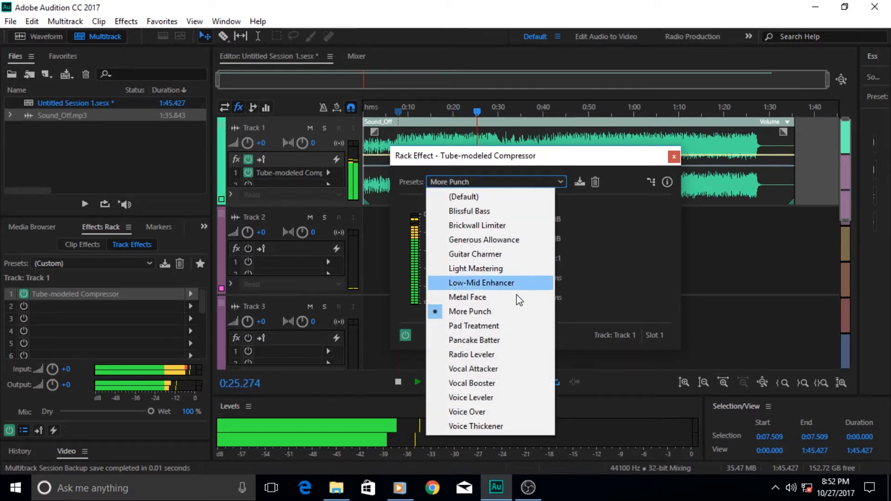
click(464, 397)
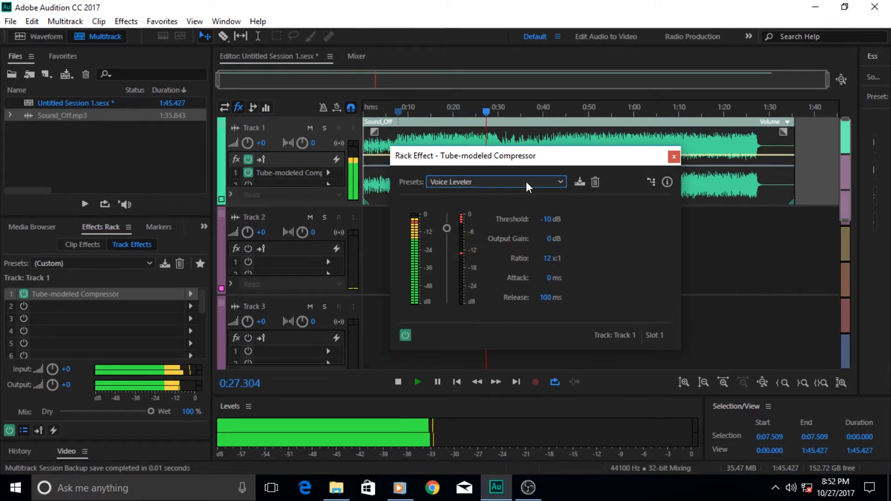
Step: Apply the Vocal Booster preset to the compressor, listen to the result and pause playback
click(525, 182)
click(492, 382)
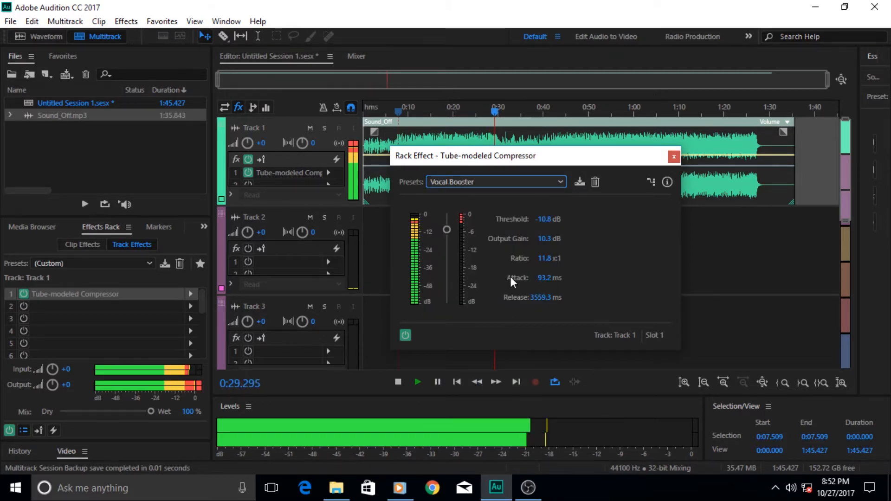
click(517, 182)
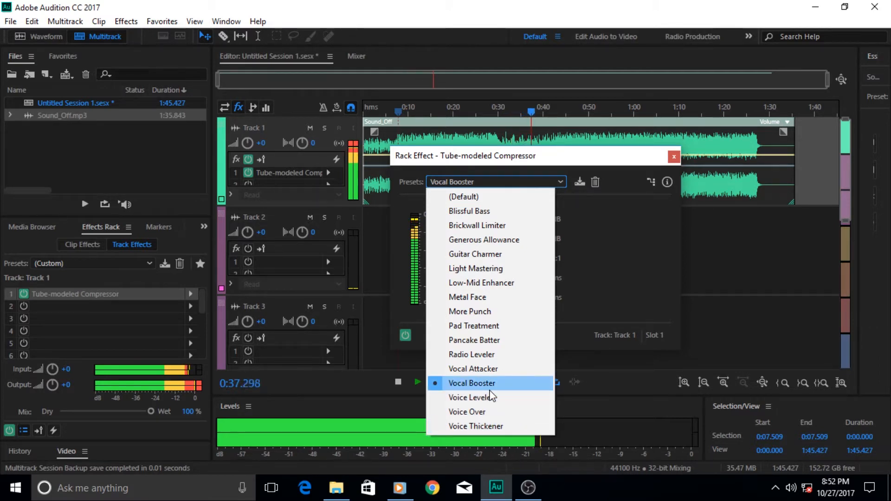
click(600, 304)
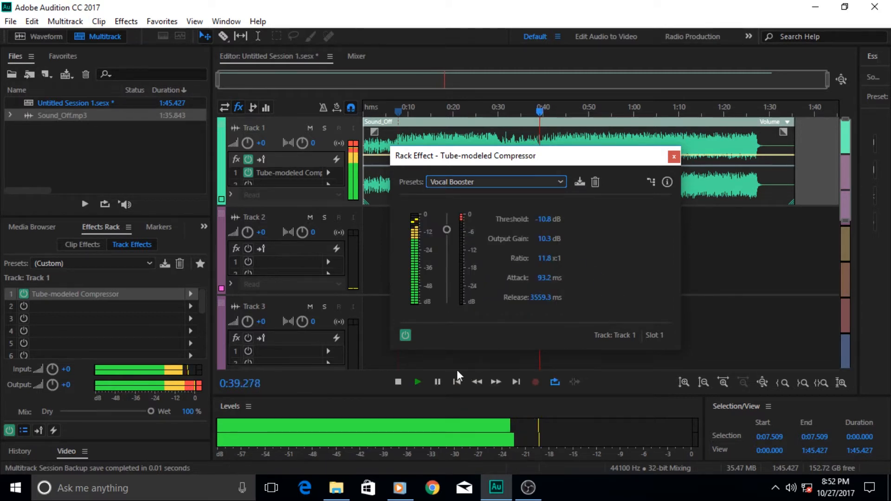
click(437, 381)
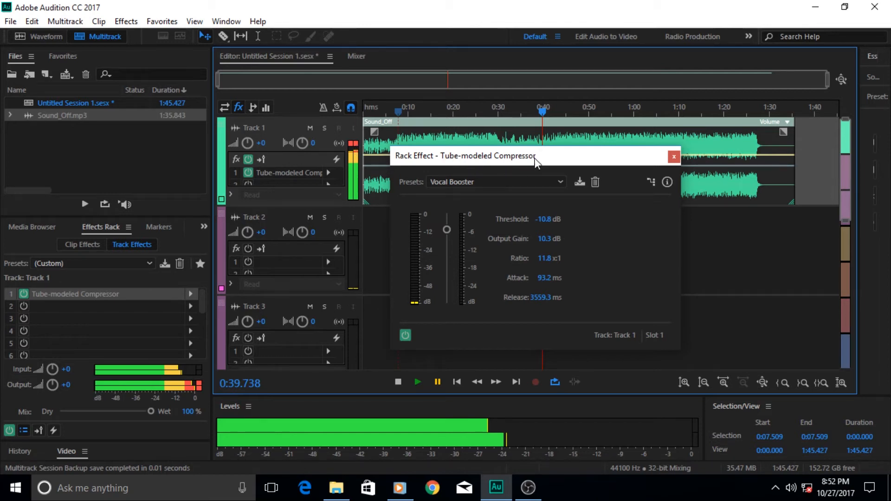
drag(536, 163, 535, 214)
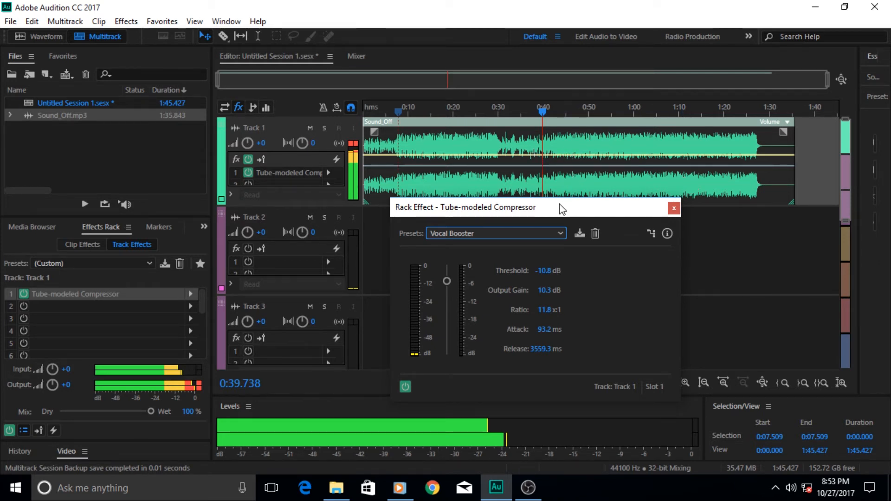
drag(569, 207, 570, 170)
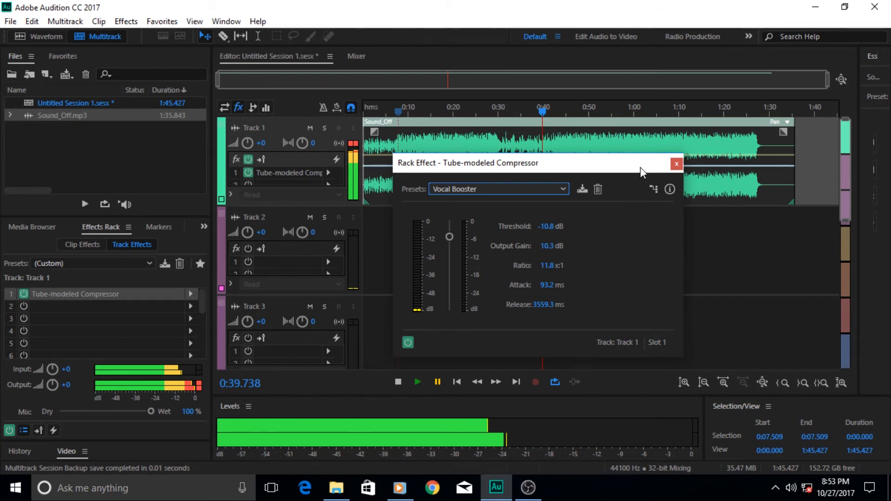
drag(640, 167, 660, 148)
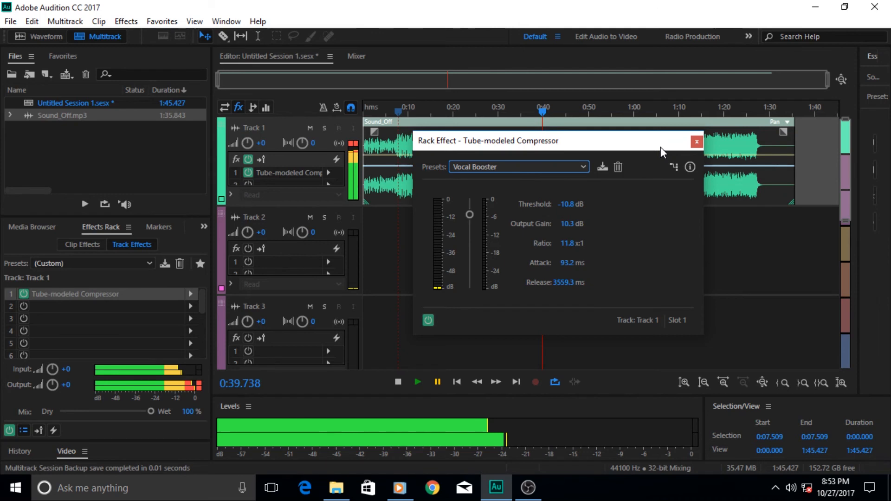
drag(658, 148, 658, 191)
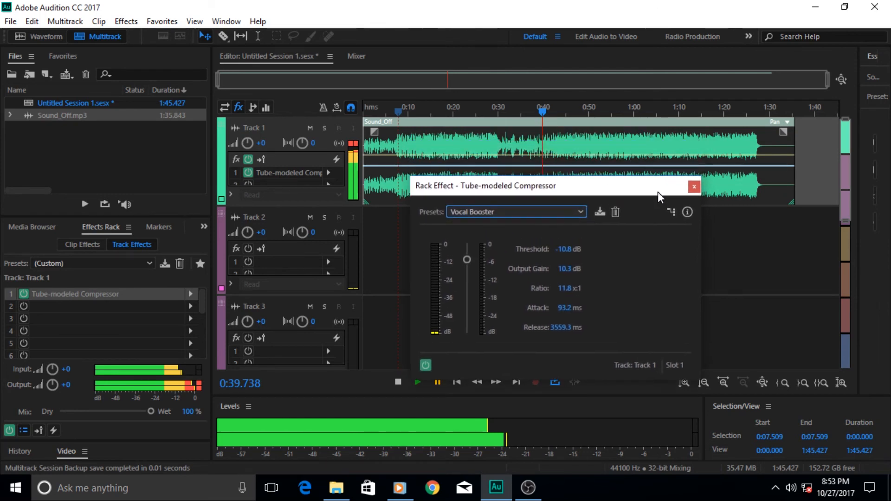